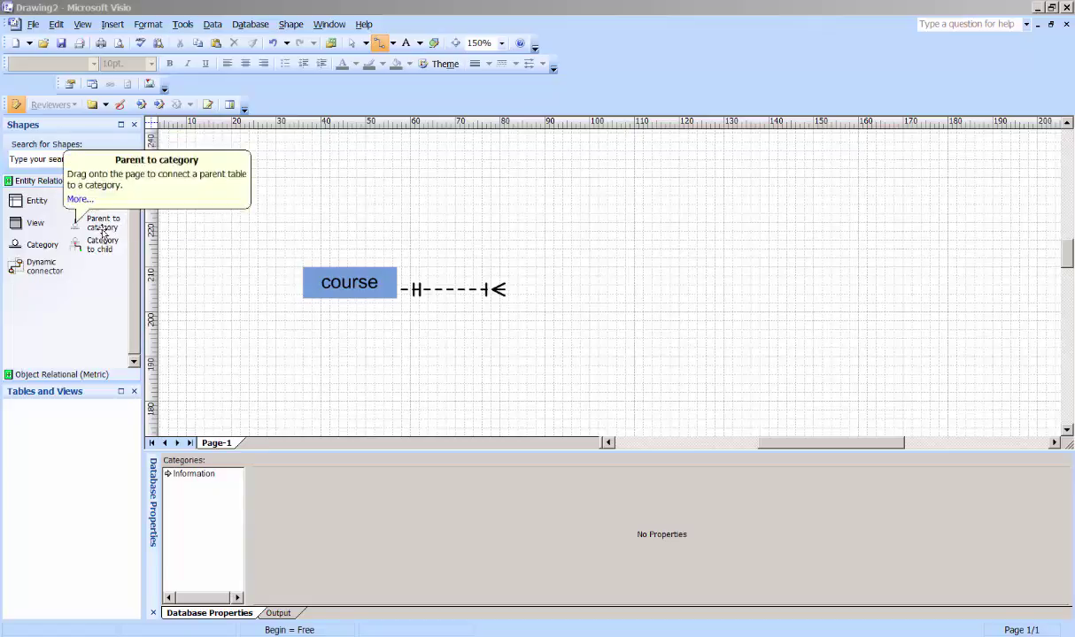
- Drag a Relationship connector from the Entity Relationship stencil to the right of the course box
{"action": "left_click_drag", "start_coordinate": [104, 245], "coordinate": [51, 202]}
- Draw a text box reading 'Class' at the connector's many end
{"action": "left_click", "coordinate": [112, 24]}
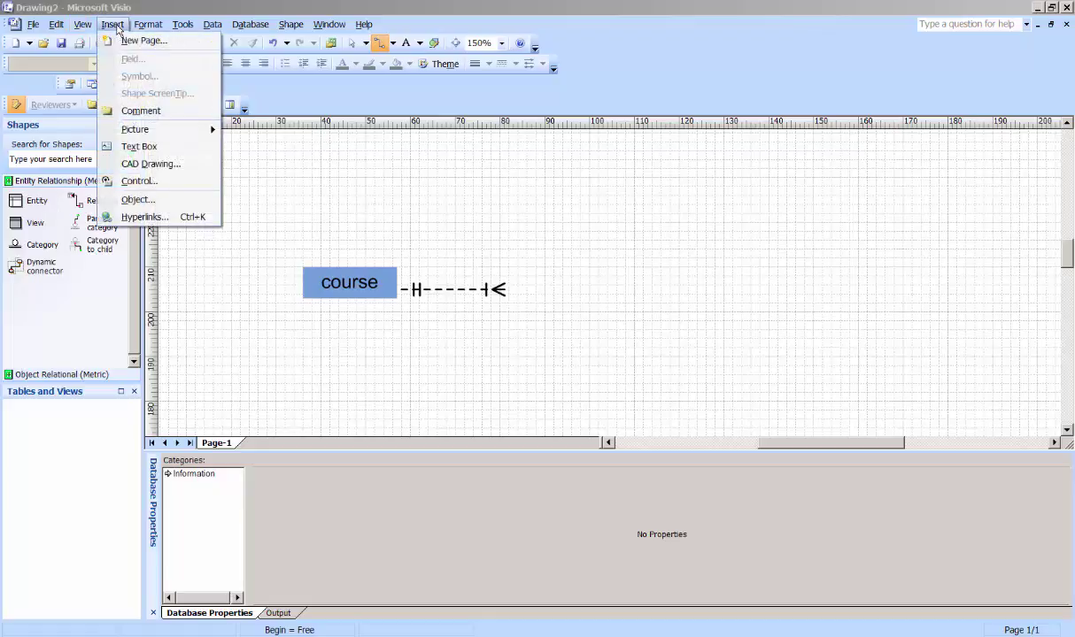
{"action": "left_click", "coordinate": [139, 146]}
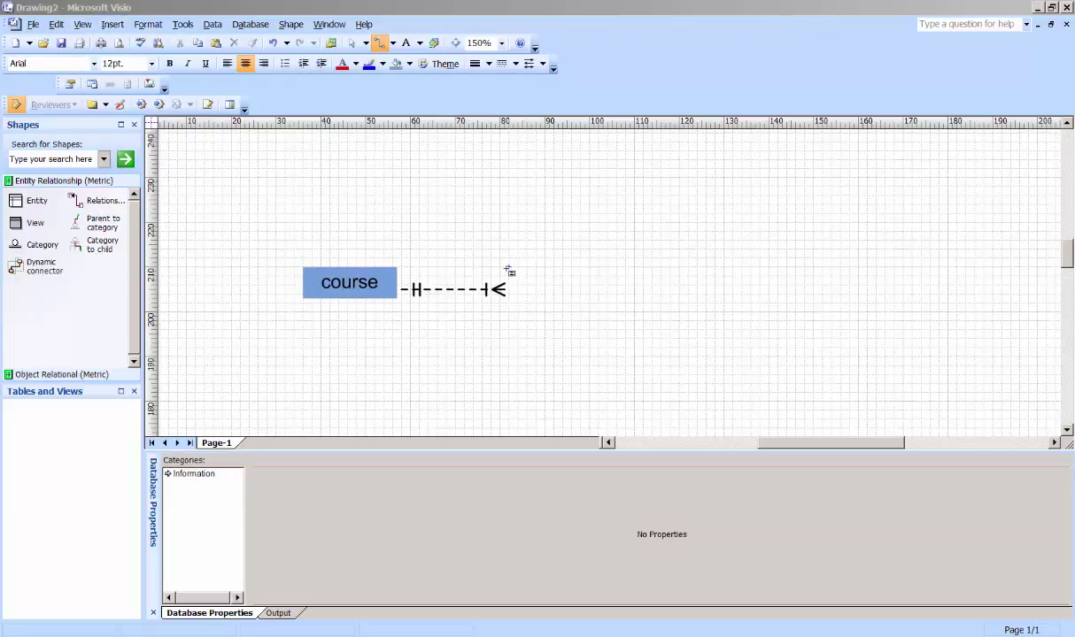
{"action": "left_click_drag", "start_coordinate": [509, 268], "coordinate": [633, 312]}
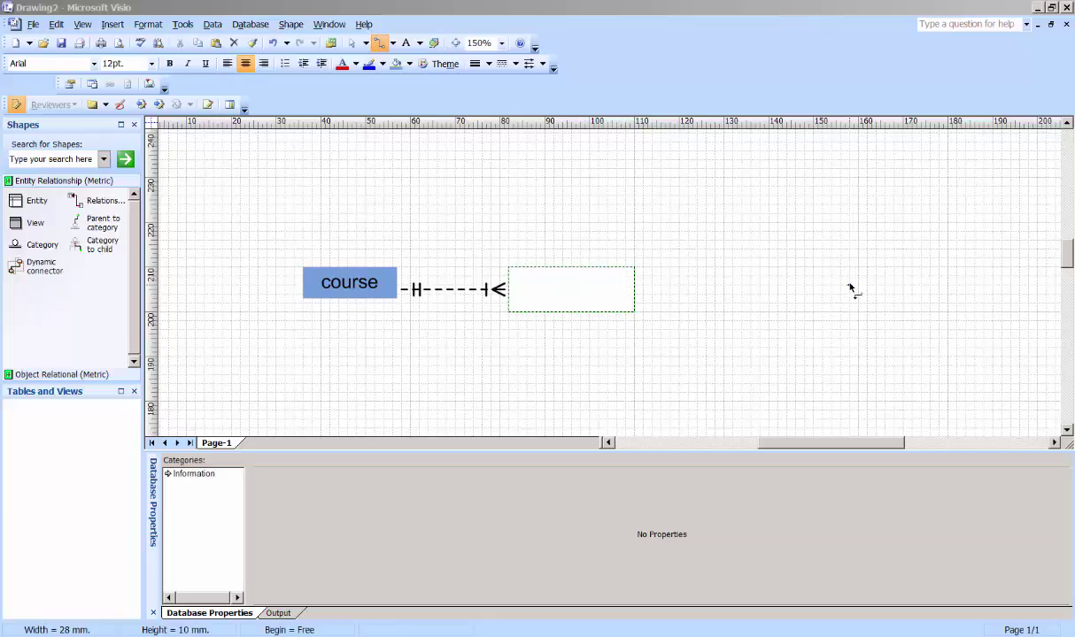
{"action": "type", "text": "Class"}
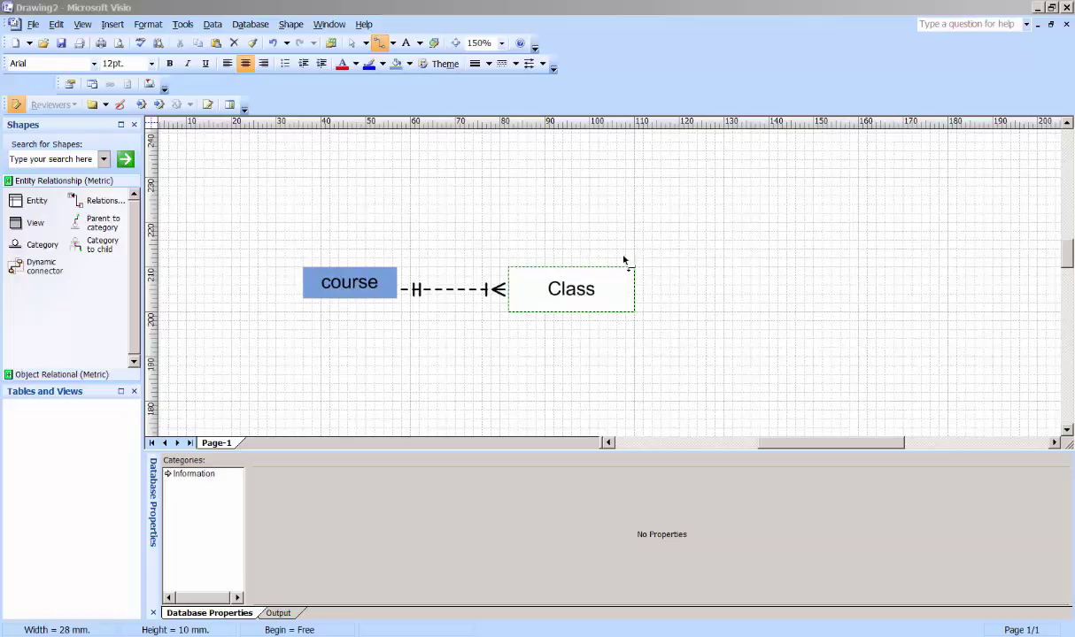
{"action": "left_click", "coordinate": [538, 269]}
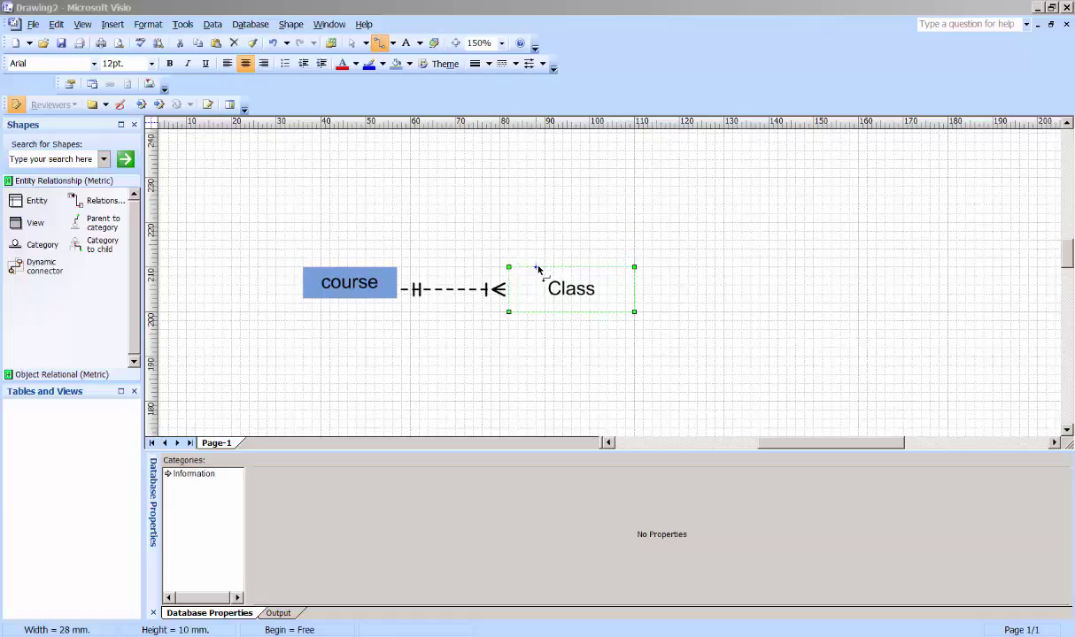
- Fill the Class box with blue and deselect it
{"action": "double_click", "coordinate": [578, 292]}
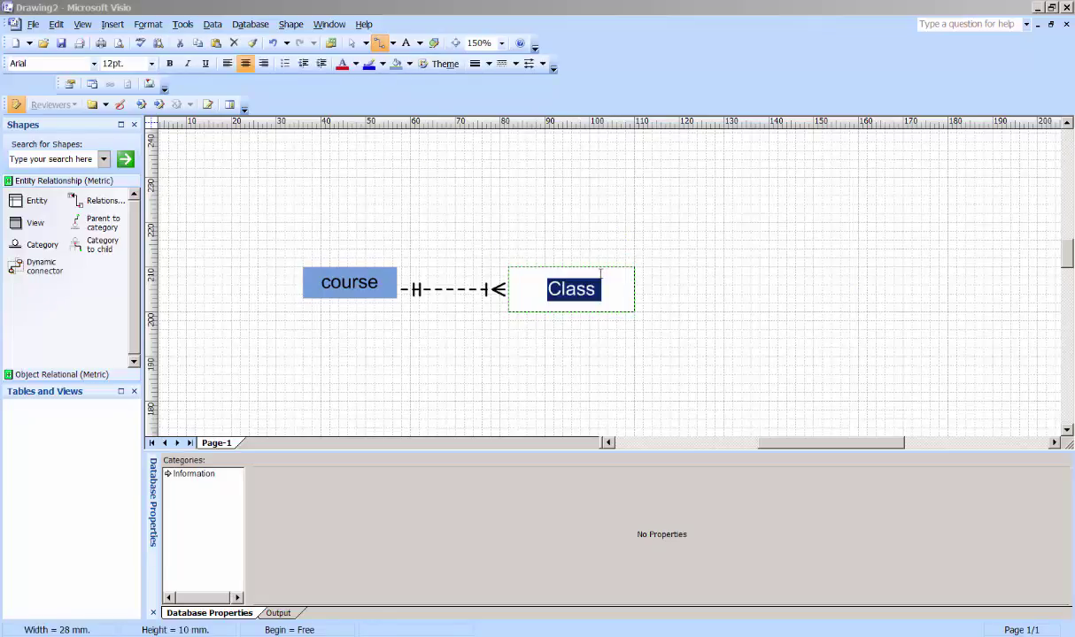
{"action": "left_click", "coordinate": [410, 65]}
{"action": "left_click", "coordinate": [460, 104]}
{"action": "key", "text": "Escape"}
{"action": "key", "text": "ctrl+z"}
{"action": "key", "text": "Escape"}
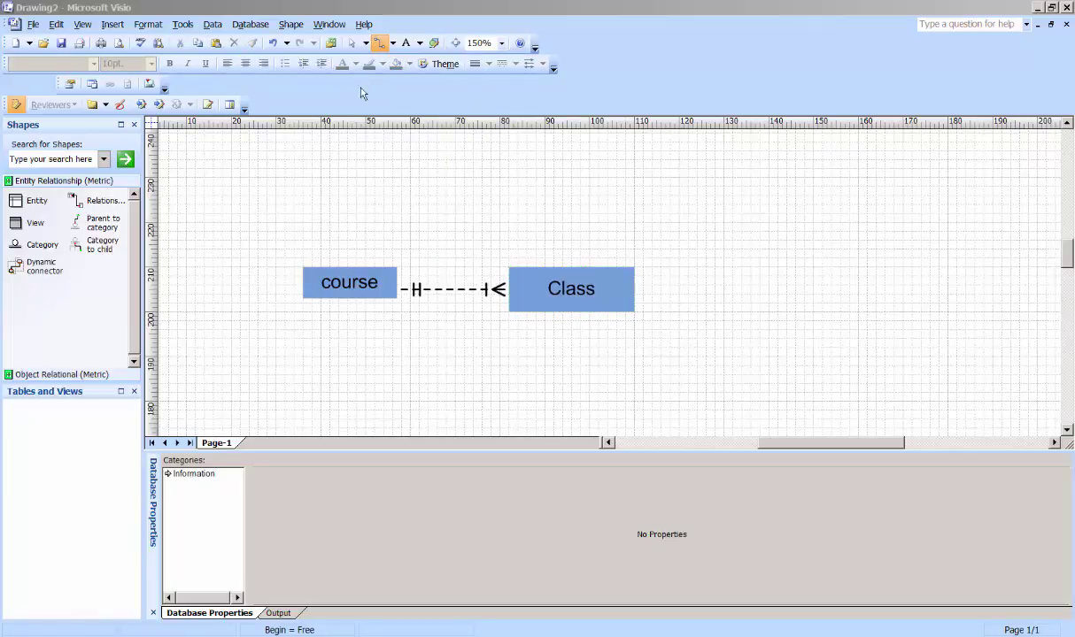
- Shrink the Class box to 25 x 8.9 mm by dragging its corner handle
{"action": "left_click", "coordinate": [553, 299]}
{"action": "left_click", "coordinate": [553, 299]}
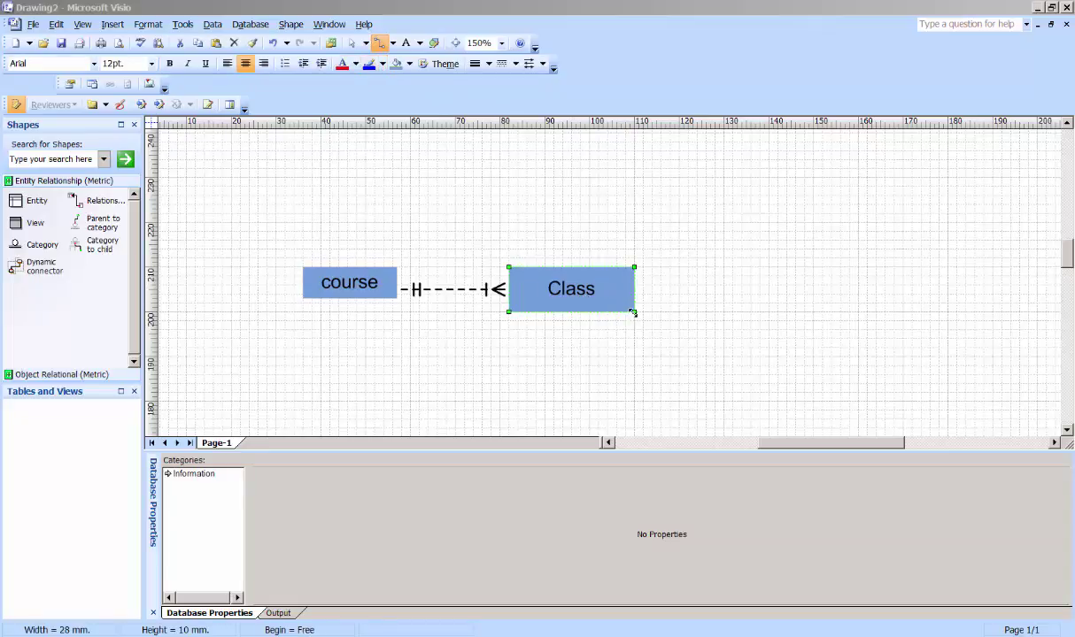
{"action": "left_click_drag", "start_coordinate": [634, 312], "coordinate": [620, 308]}
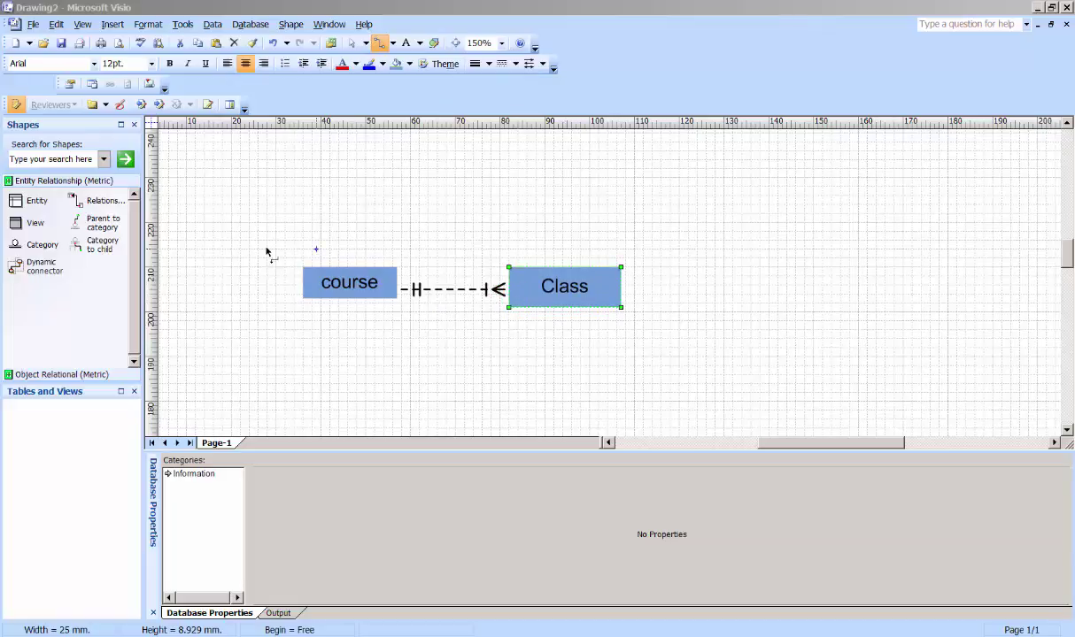
{"action": "left_click", "coordinate": [95, 205]}
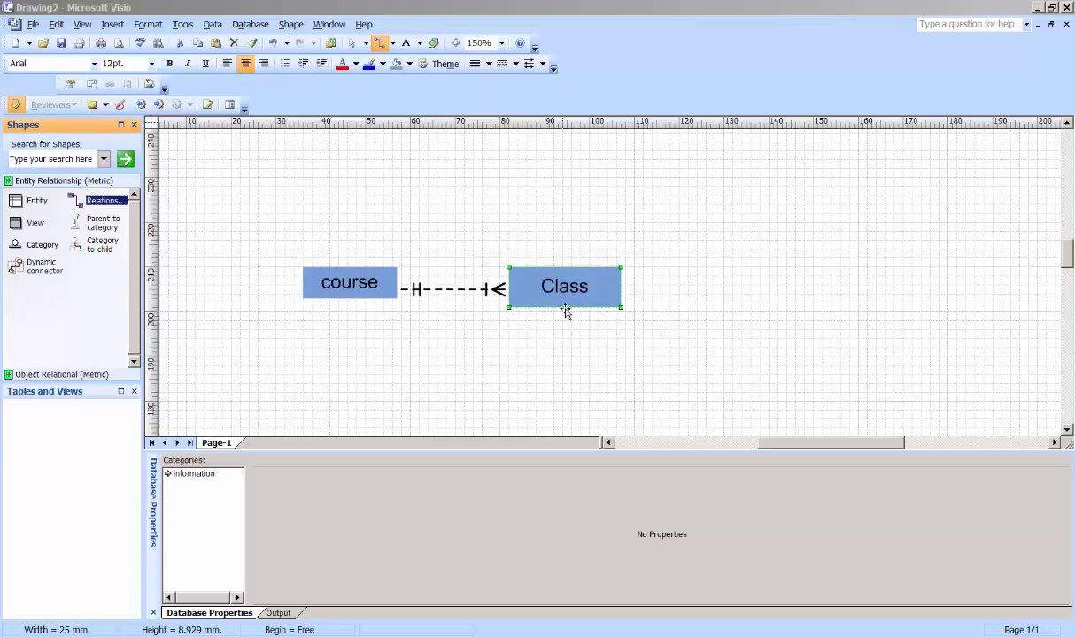
- Add a relationship connector below Class with a One or more child end, extended downward
{"action": "left_click_drag", "start_coordinate": [563, 311], "coordinate": [563, 357]}
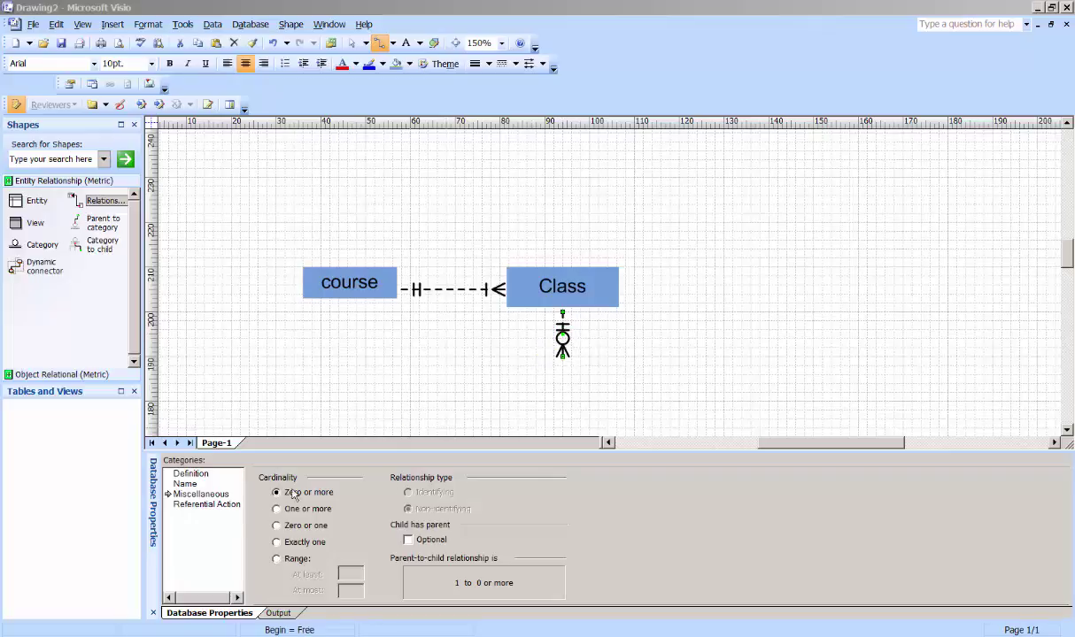
{"action": "left_click", "coordinate": [196, 494]}
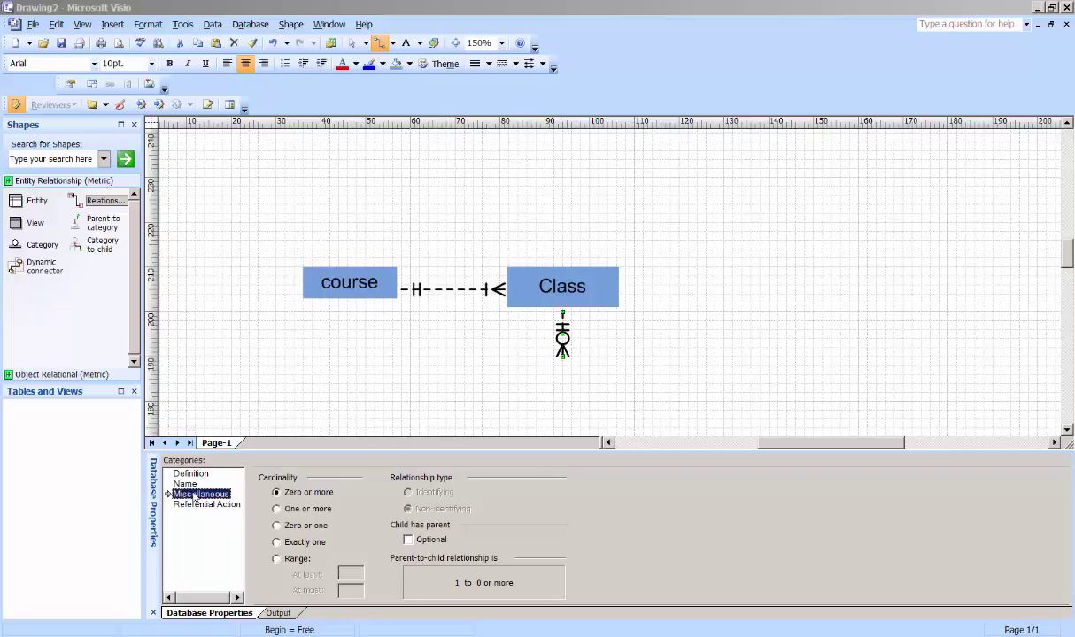
{"action": "left_click", "coordinate": [277, 511]}
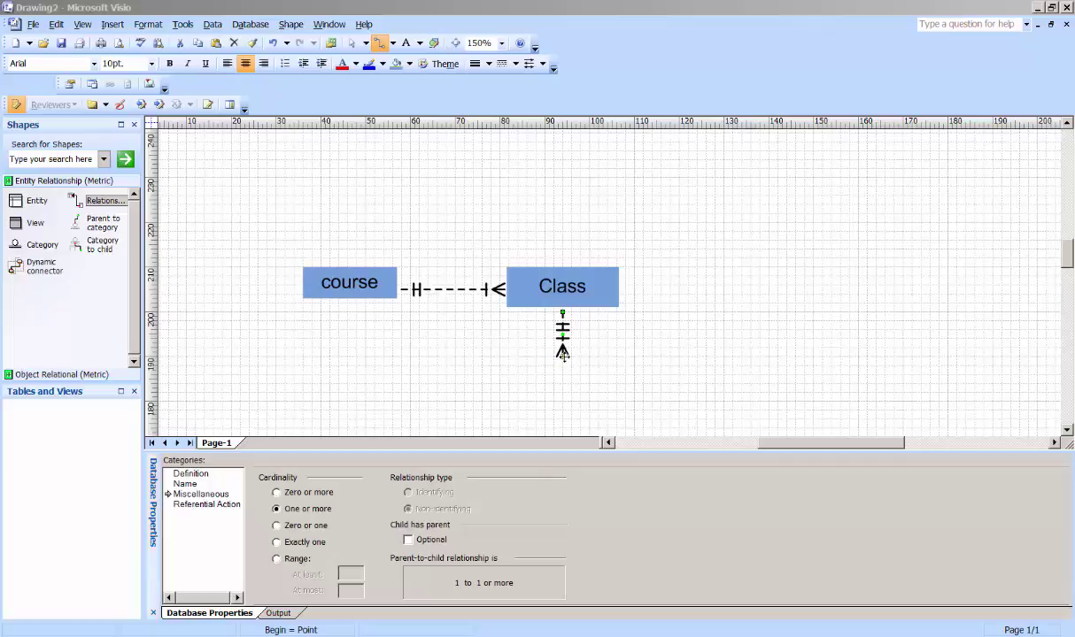
{"action": "left_click_drag", "start_coordinate": [562, 352], "coordinate": [562, 364]}
{"action": "scroll", "coordinate": [1054, 414], "scroll_direction": "down", "scroll_amount": 1}
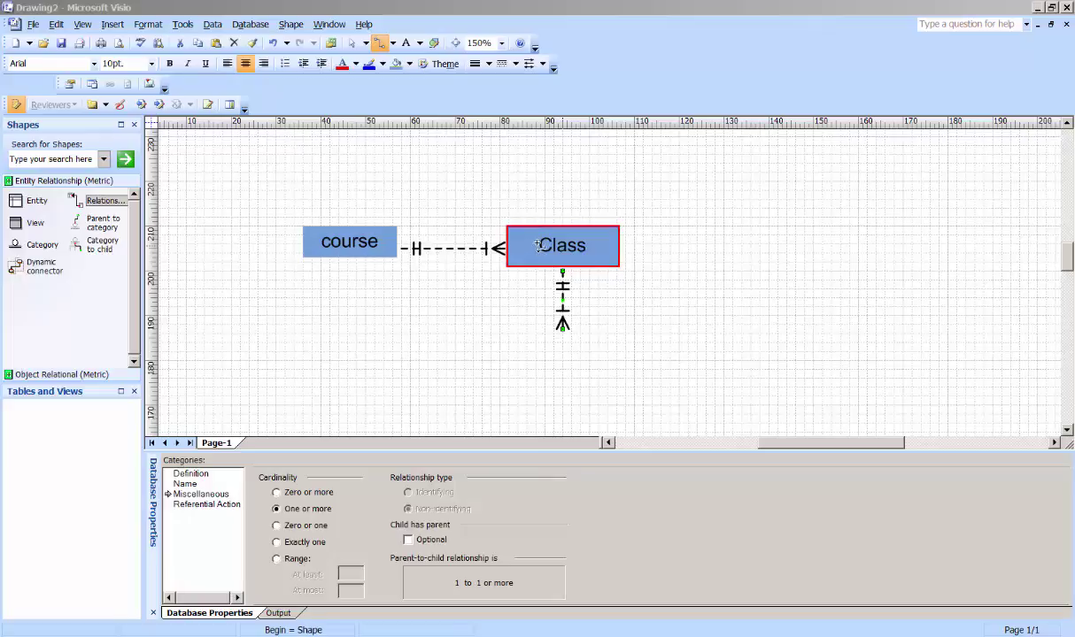
- Draw a text box reading 'Enroll' below the Class connector's many end
{"action": "left_click", "coordinate": [112, 26]}
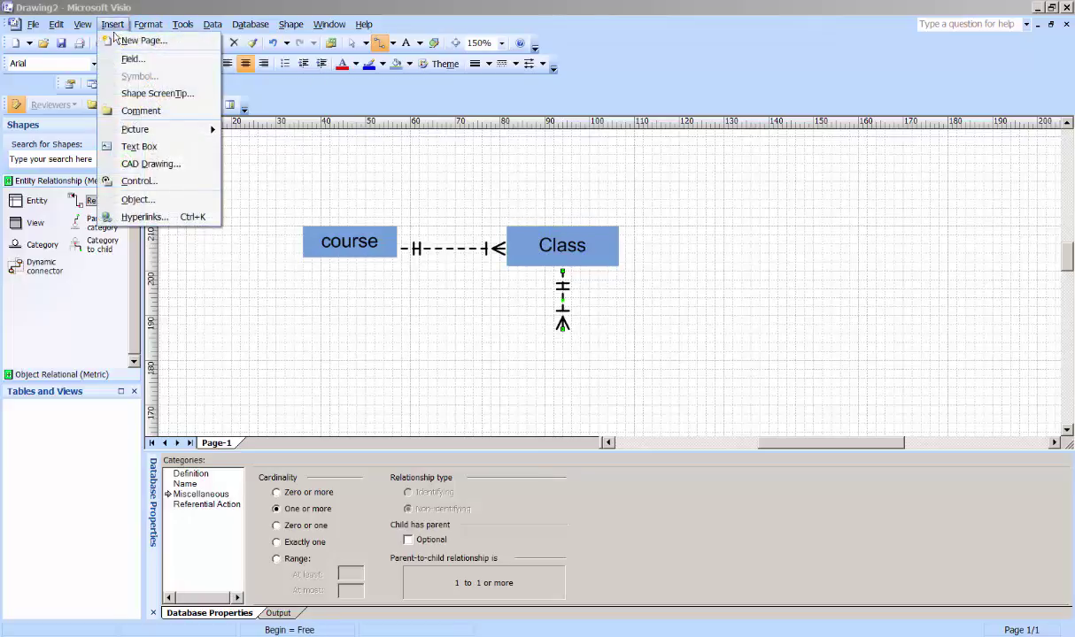
{"action": "left_click", "coordinate": [138, 147]}
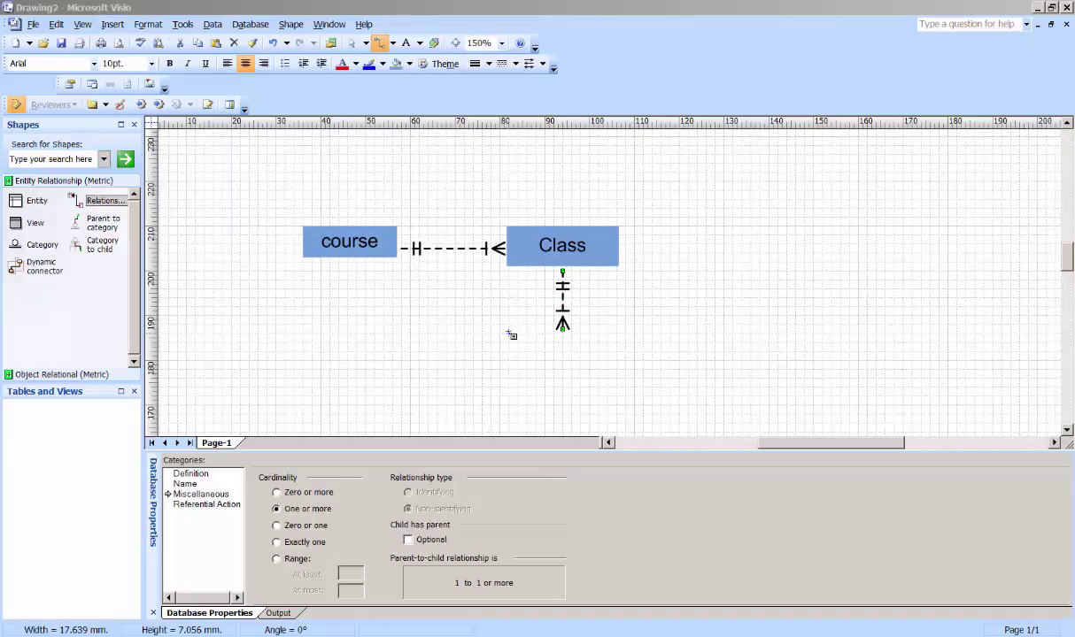
{"action": "left_click_drag", "start_coordinate": [500, 333], "coordinate": [630, 361]}
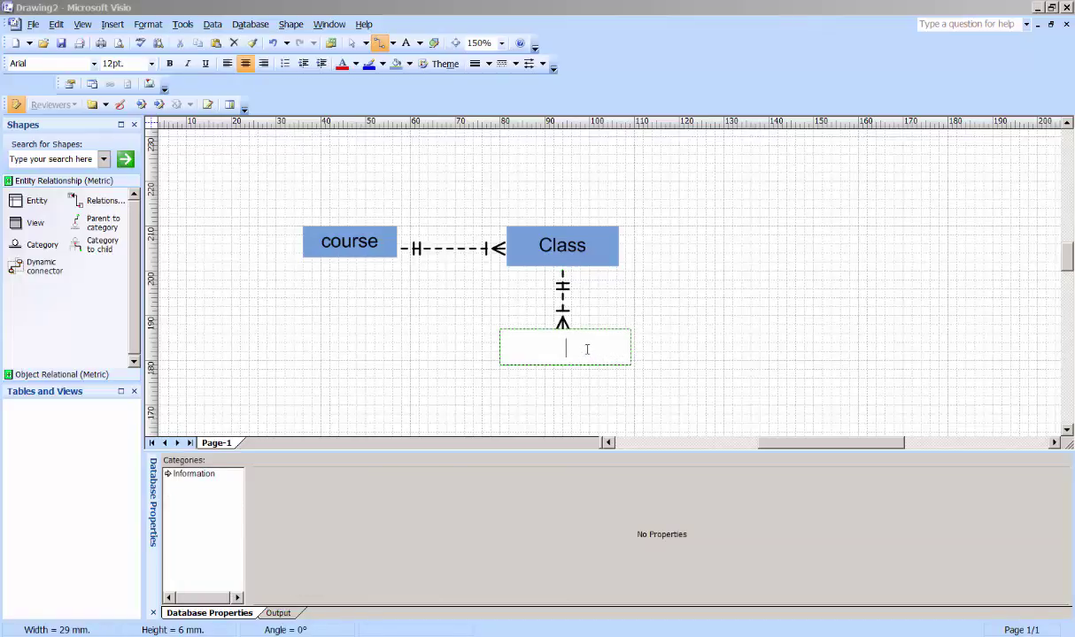
{"action": "type", "text": "Enroll"}
- Set the loose connector beside Enroll to One or more, then delete that connector
{"action": "left_click_drag", "start_coordinate": [402, 347], "coordinate": [499, 350]}
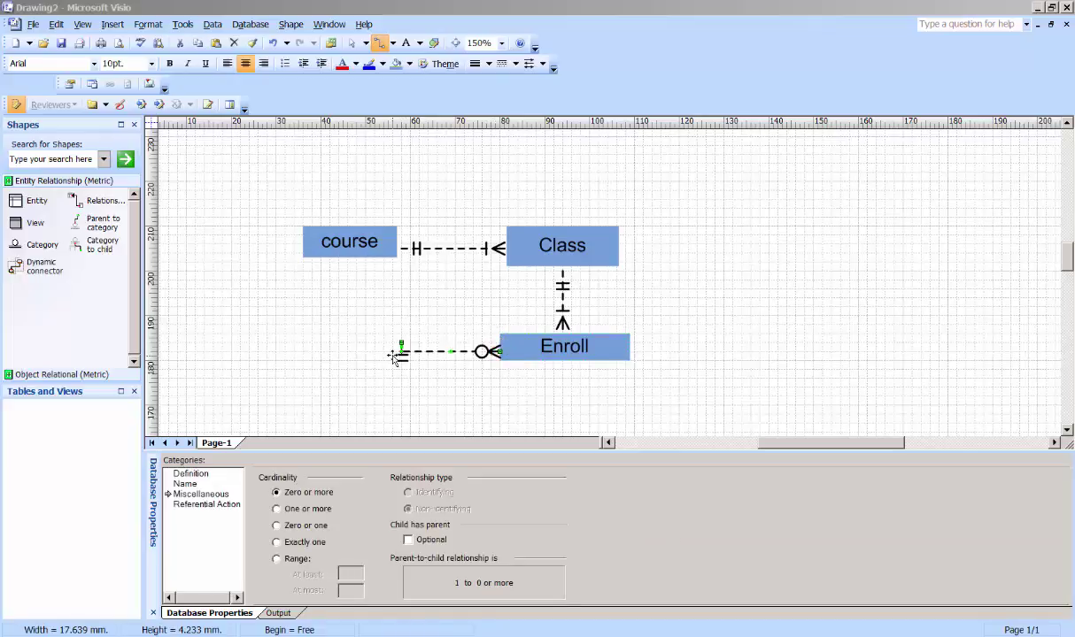
{"action": "left_click", "coordinate": [276, 510]}
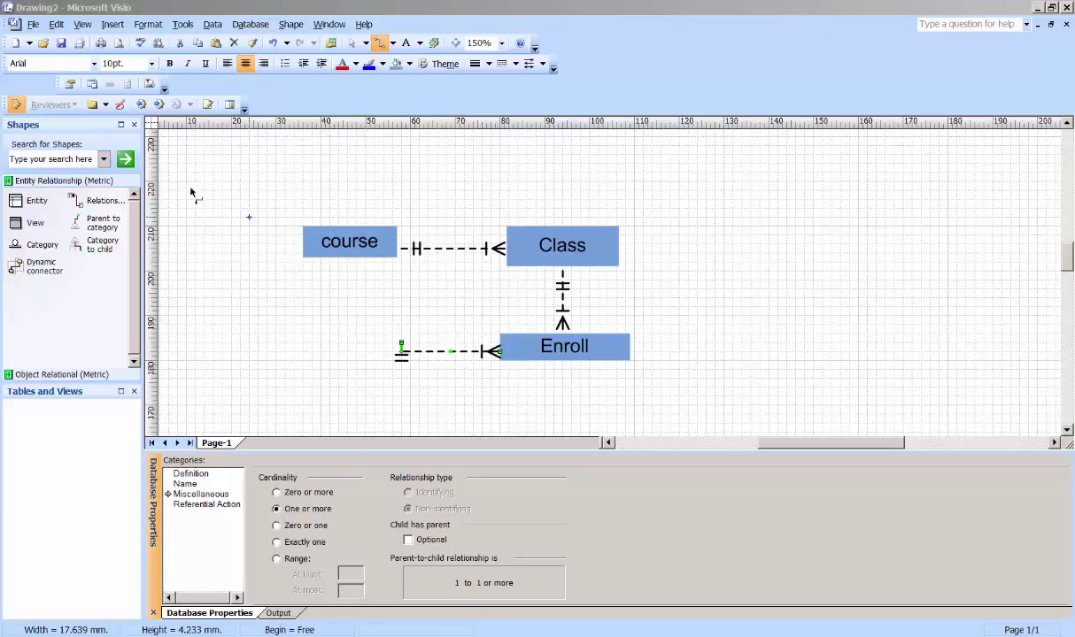
{"action": "left_click", "coordinate": [96, 201]}
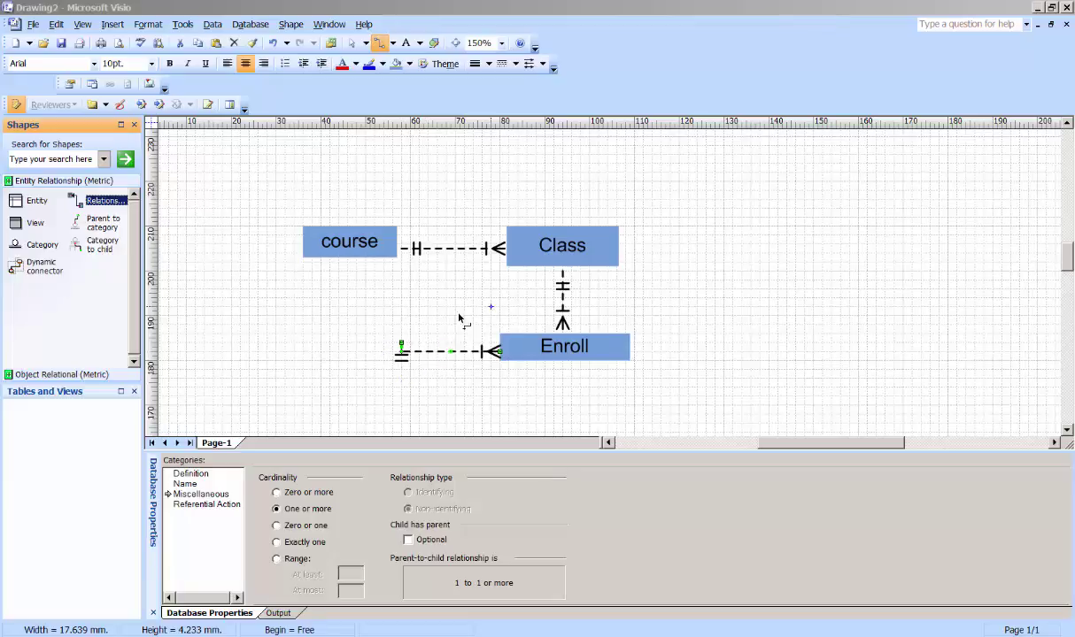
{"action": "left_click", "coordinate": [443, 247]}
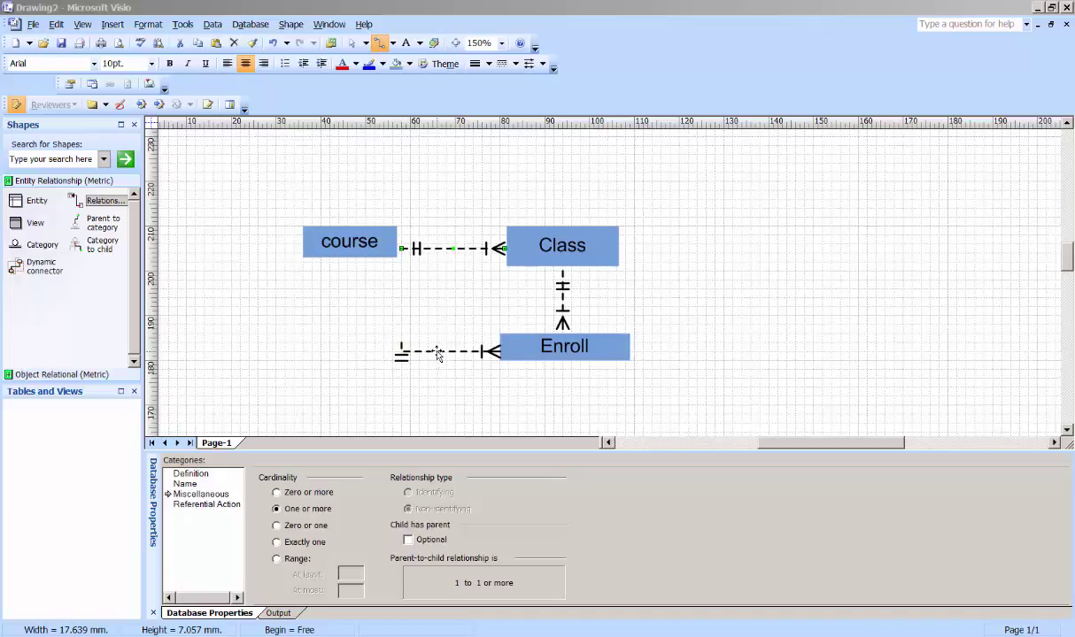
{"action": "left_click", "coordinate": [436, 352]}
{"action": "key", "text": "Delete"}
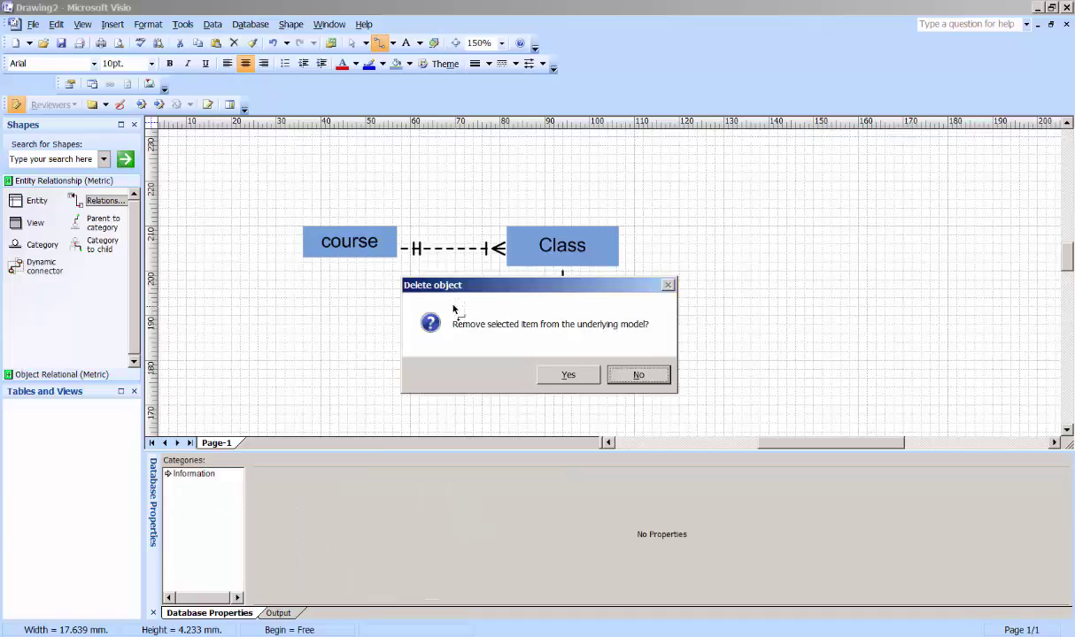
- Confirm model removal, then attach a new relationship connector to Enroll with 1 to 1-or-more cardinality
{"action": "left_click", "coordinate": [567, 376]}
{"action": "left_click_drag", "start_coordinate": [111, 202], "coordinate": [416, 341]}
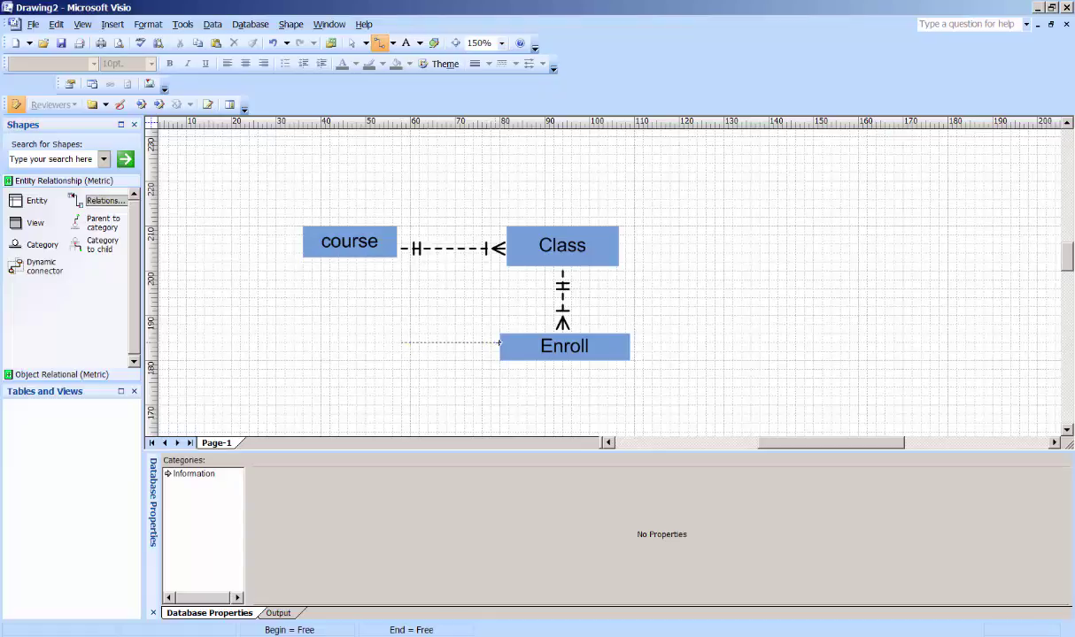
{"action": "left_click_drag", "start_coordinate": [498, 343], "coordinate": [500, 343]}
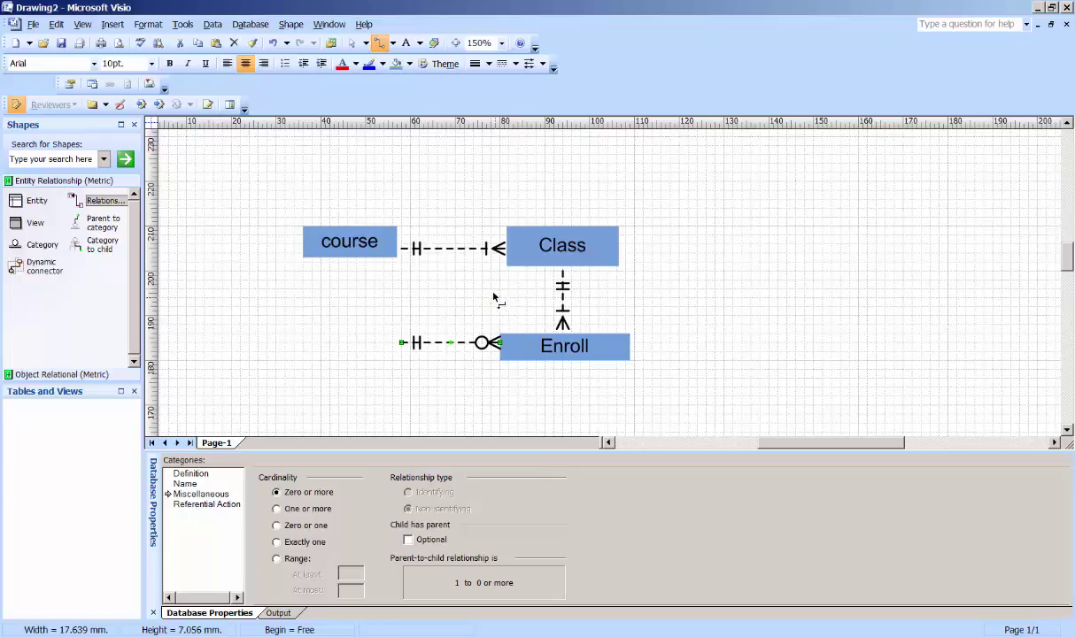
{"action": "left_click_drag", "start_coordinate": [362, 229], "coordinate": [410, 347]}
{"action": "left_click", "coordinate": [276, 510]}
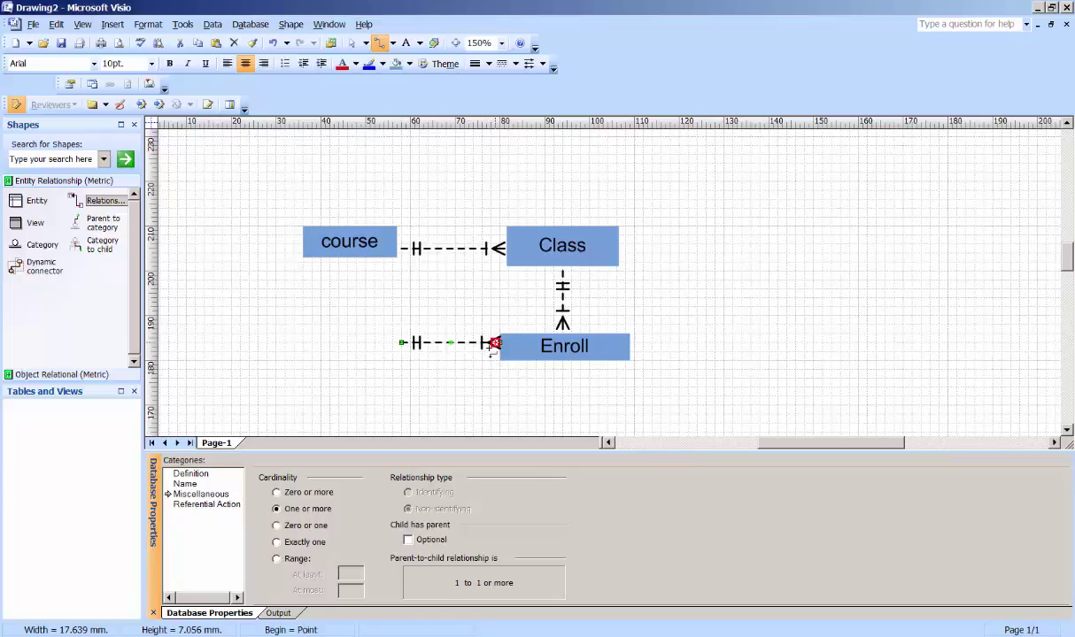
{"action": "left_click", "coordinate": [276, 526]}
- Add a 'Student' text box at the new connector's free left end
{"action": "left_click", "coordinate": [110, 26]}
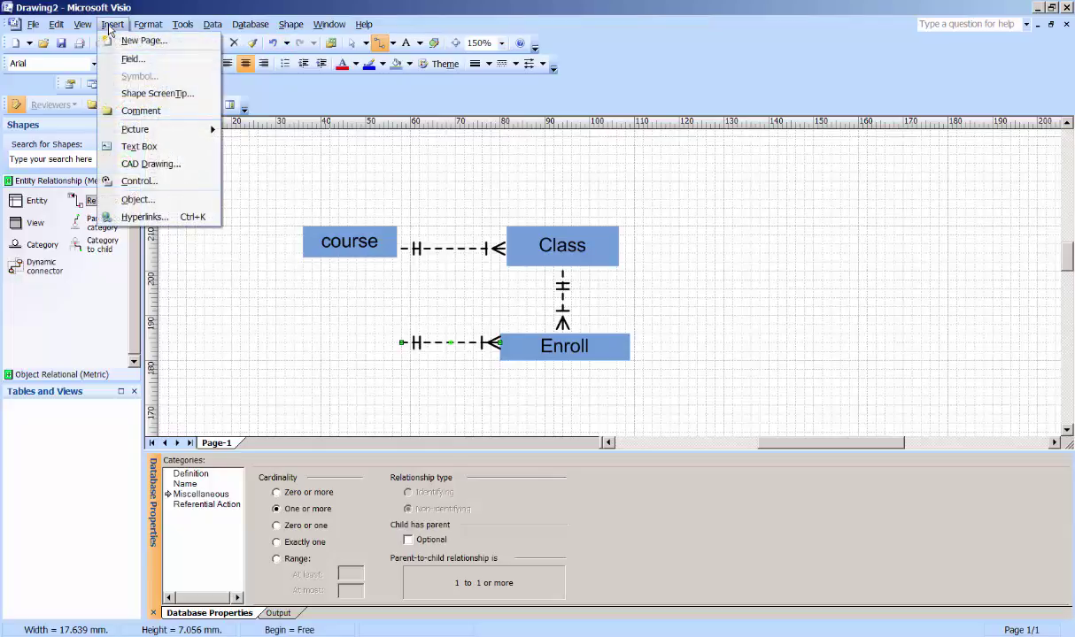
{"action": "left_click", "coordinate": [139, 146]}
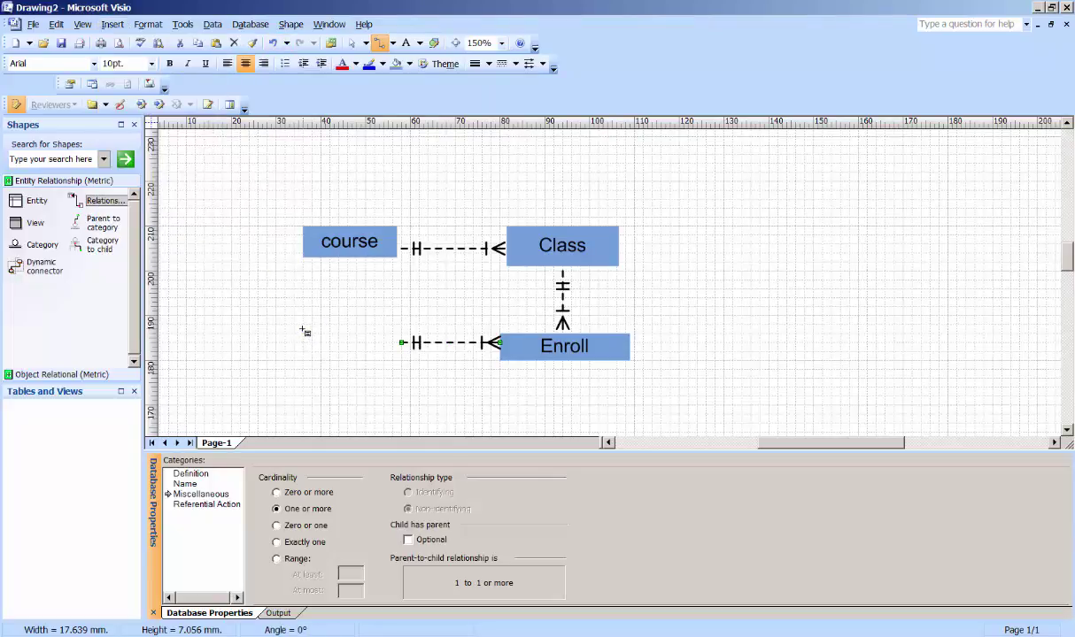
{"action": "left_click_drag", "start_coordinate": [303, 329], "coordinate": [401, 353]}
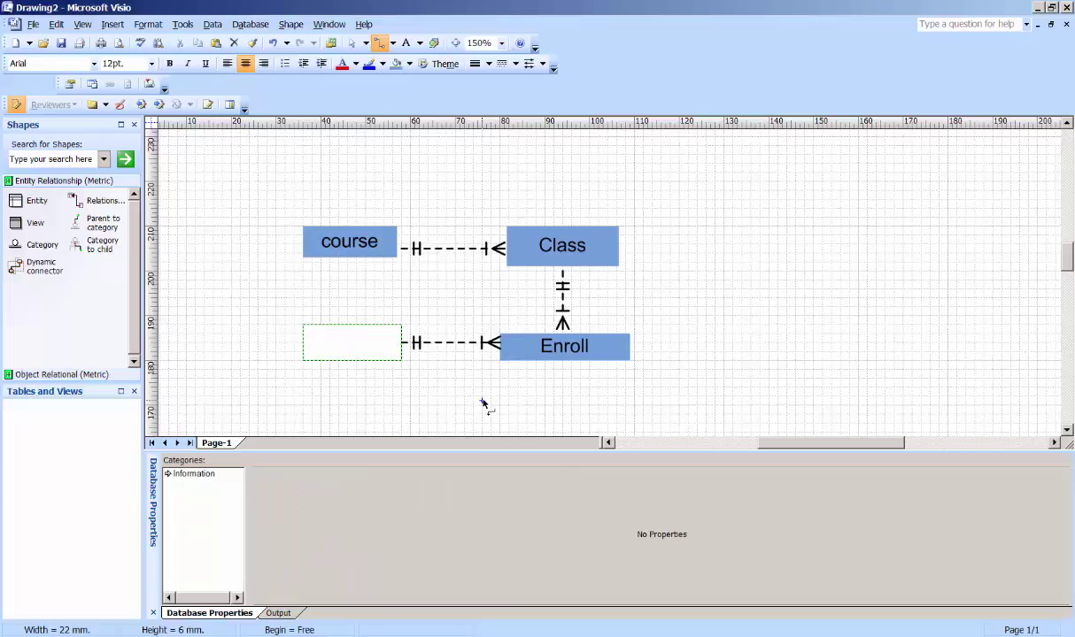
{"action": "type", "text": "Student"}
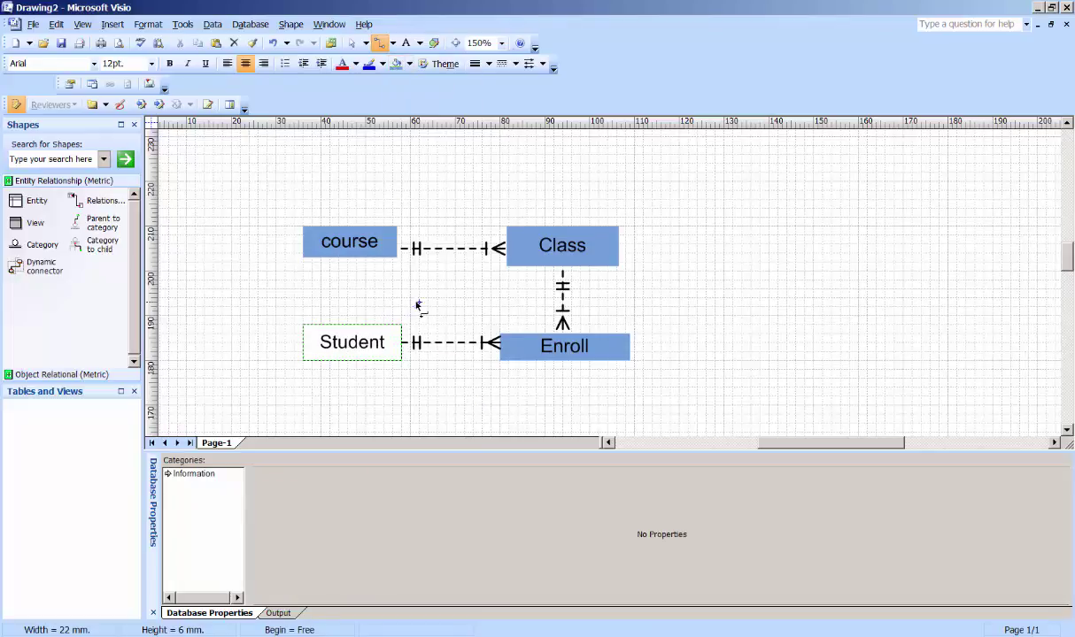
{"action": "left_click", "coordinate": [352, 244]}
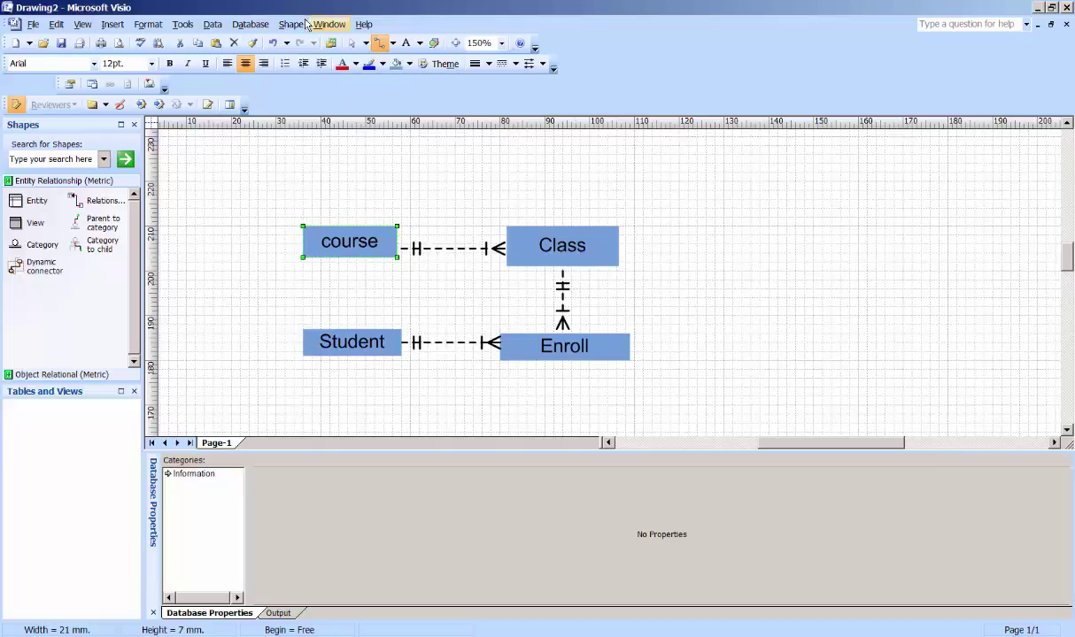
{"action": "left_click", "coordinate": [488, 249]}
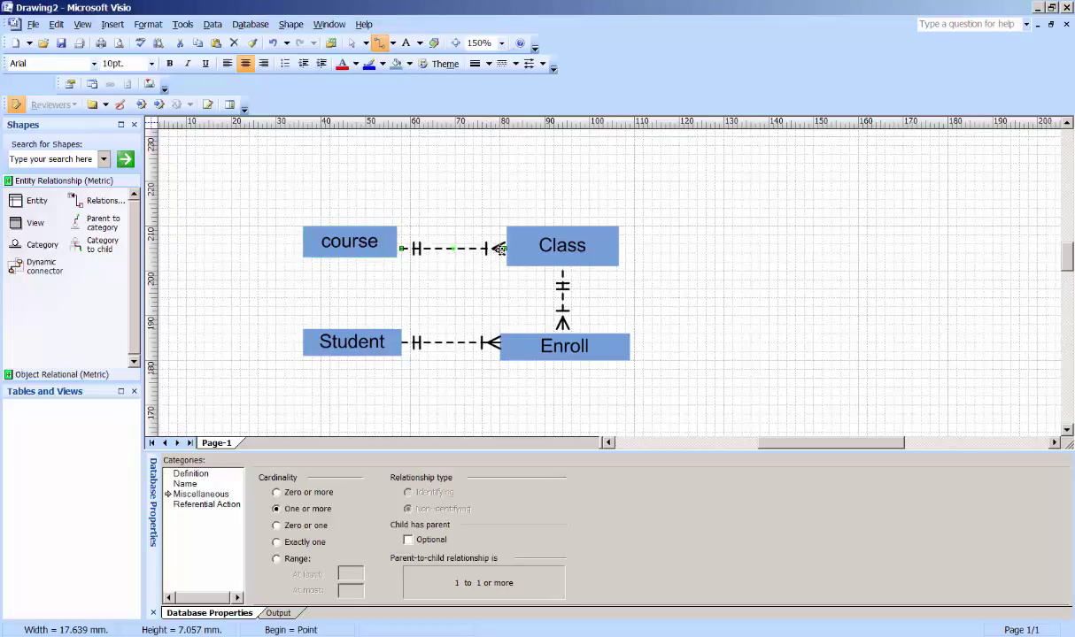
{"action": "left_click", "coordinate": [251, 25]}
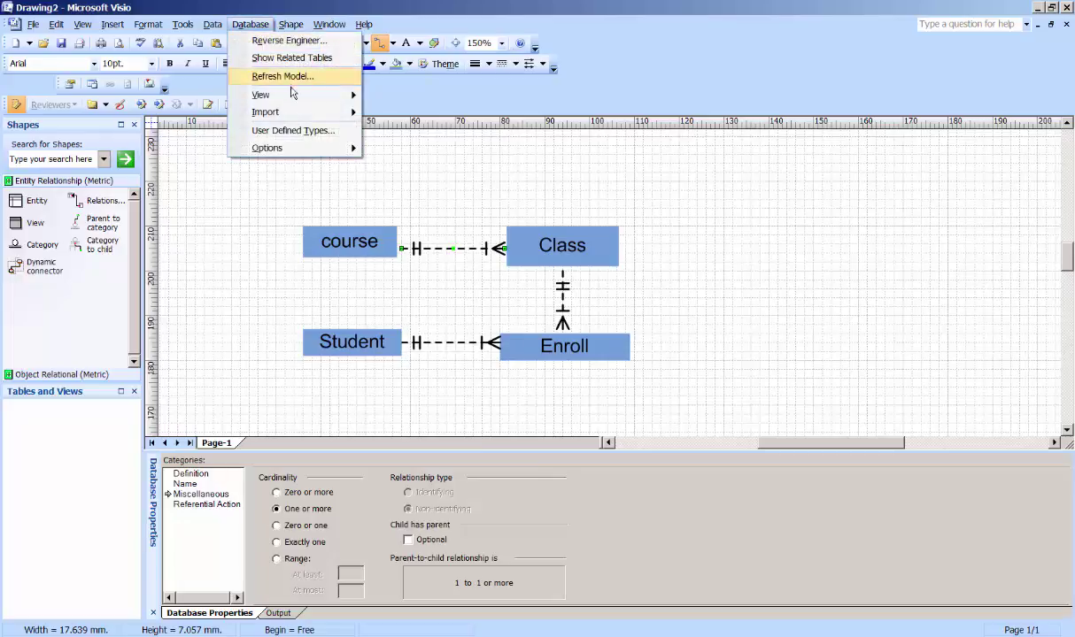
{"action": "mouse_move", "coordinate": [310, 148]}
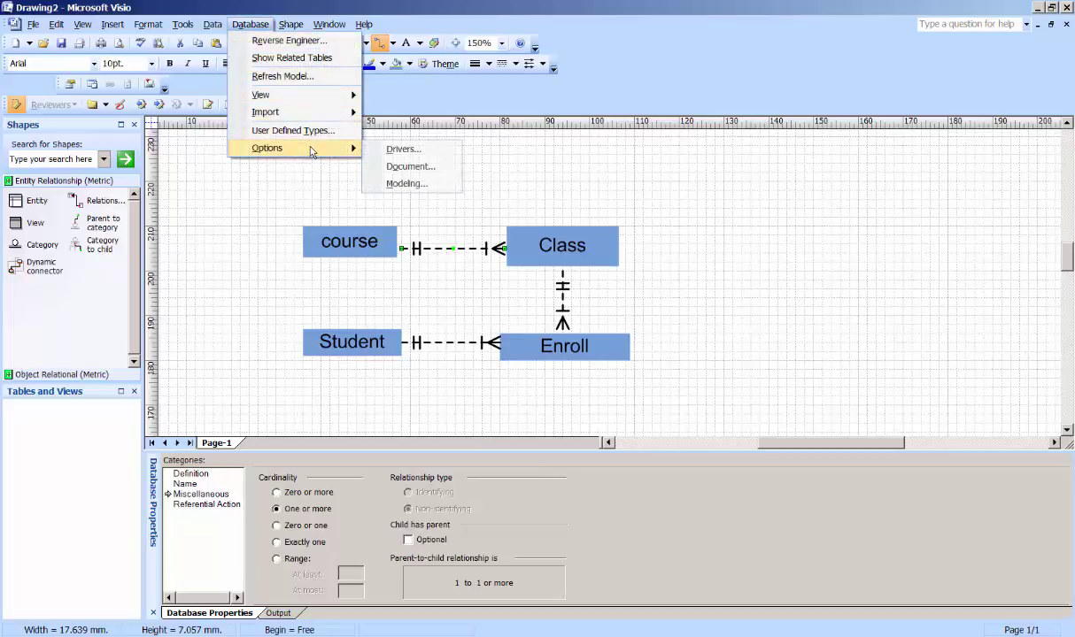
{"action": "left_click", "coordinate": [407, 165]}
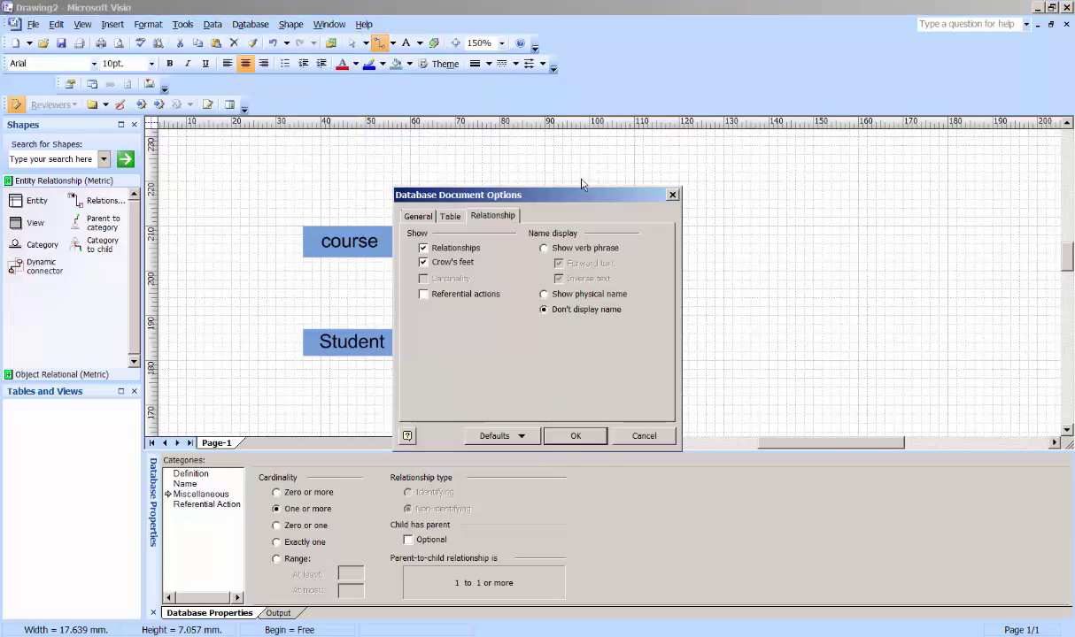
{"action": "left_click", "coordinate": [423, 263]}
{"action": "left_click_drag", "start_coordinate": [542, 206], "coordinate": [749, 201]}
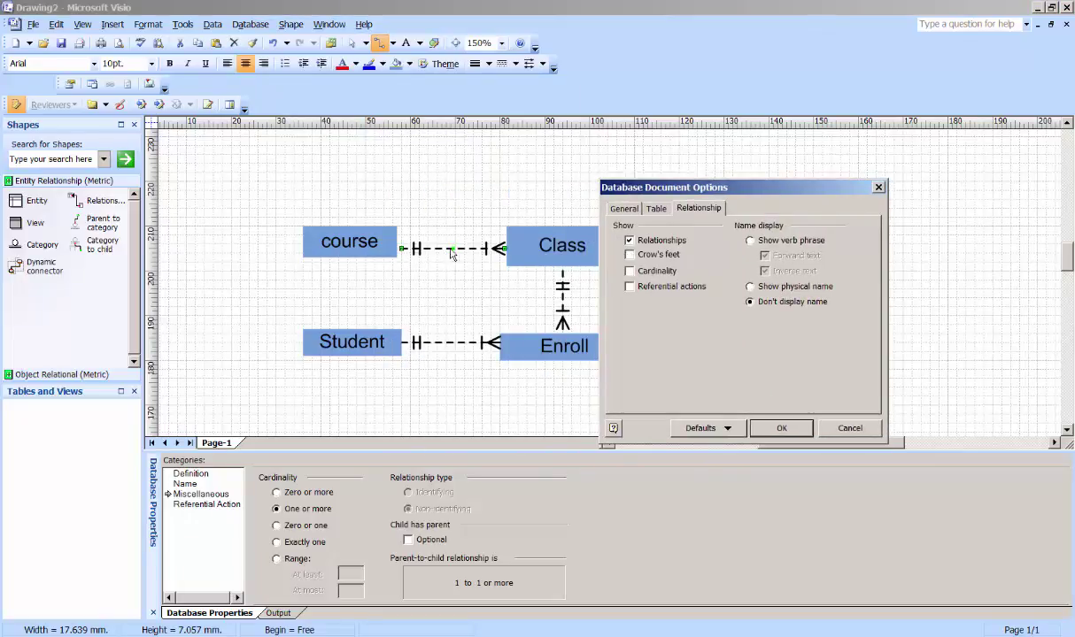
{"action": "left_click", "coordinate": [657, 253]}
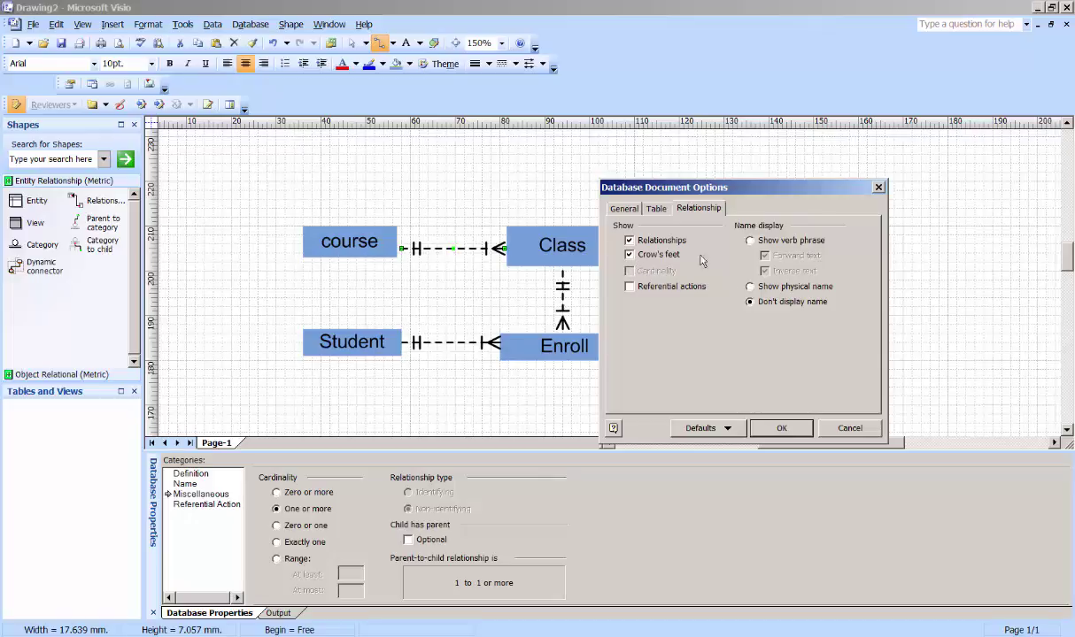
{"action": "left_click", "coordinate": [782, 430]}
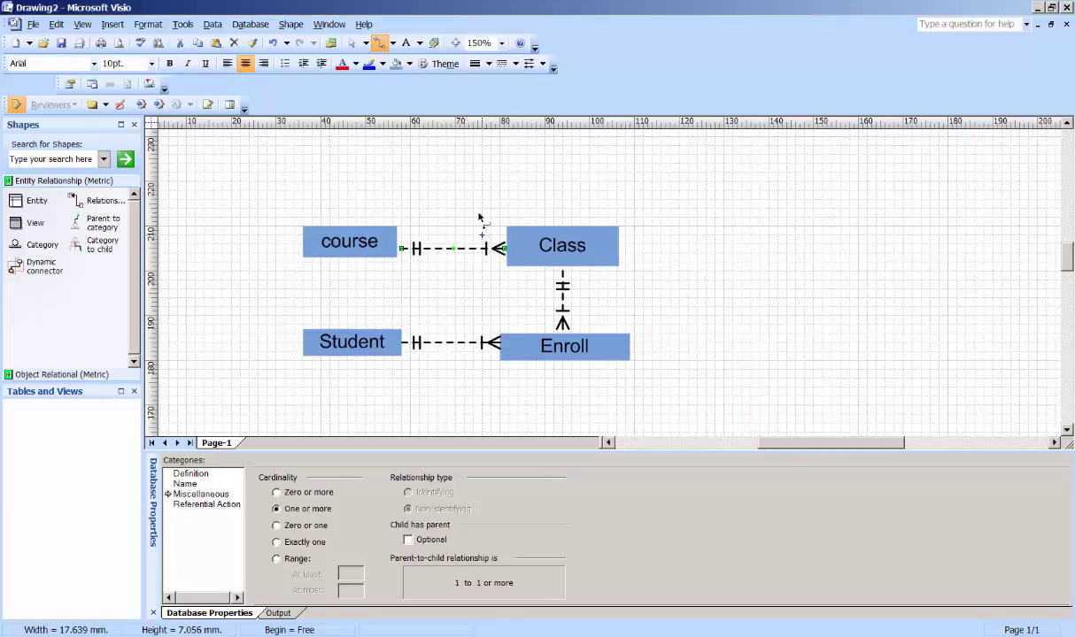